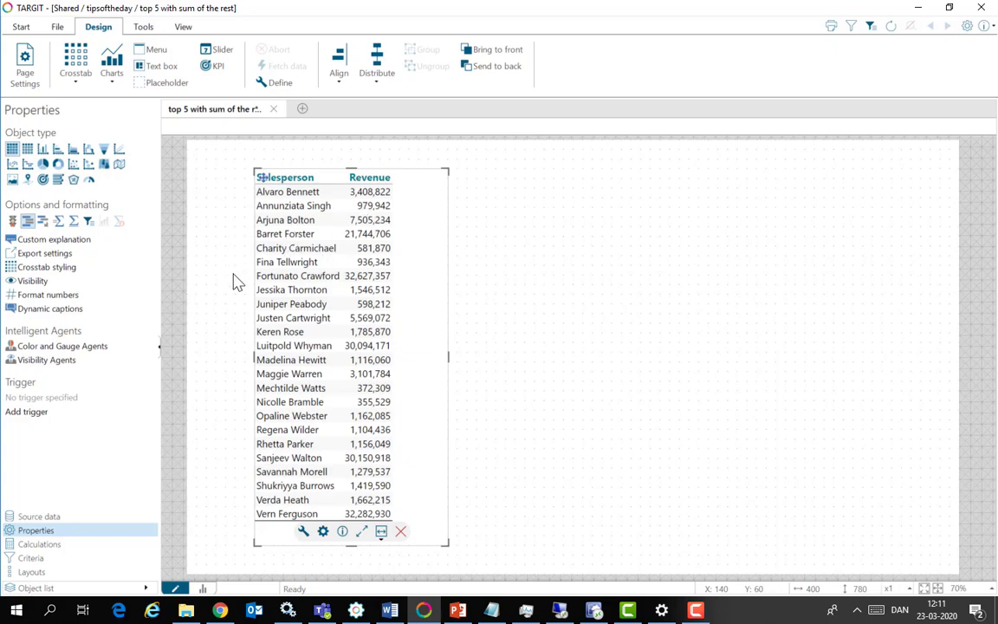
Apply a Top 5 of Revenue top list so only five salespeople remain
{"action": "left_click", "coordinate": [114, 548]}
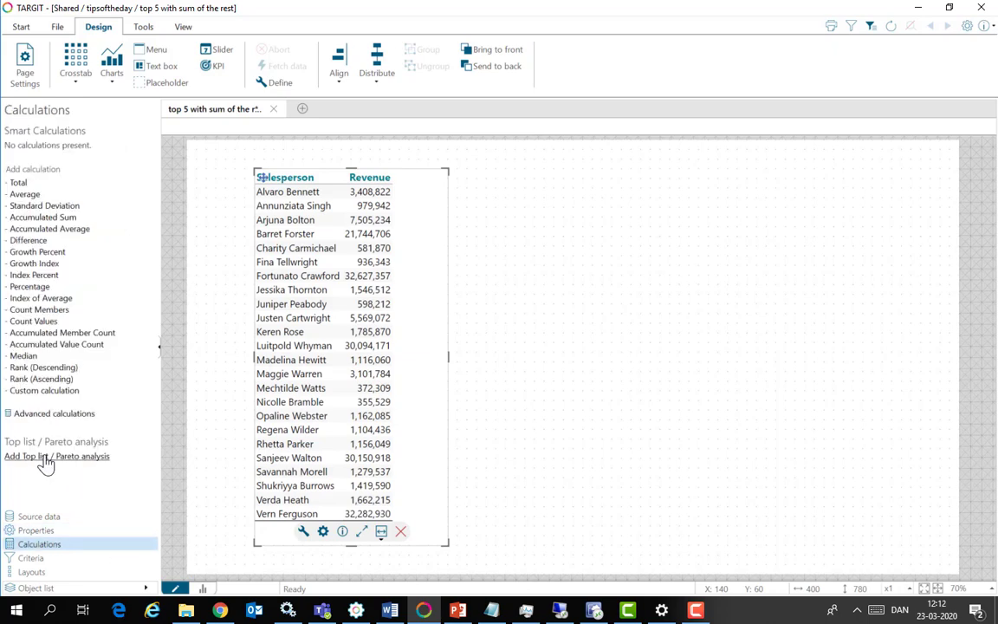
{"action": "left_click", "coordinate": [46, 459]}
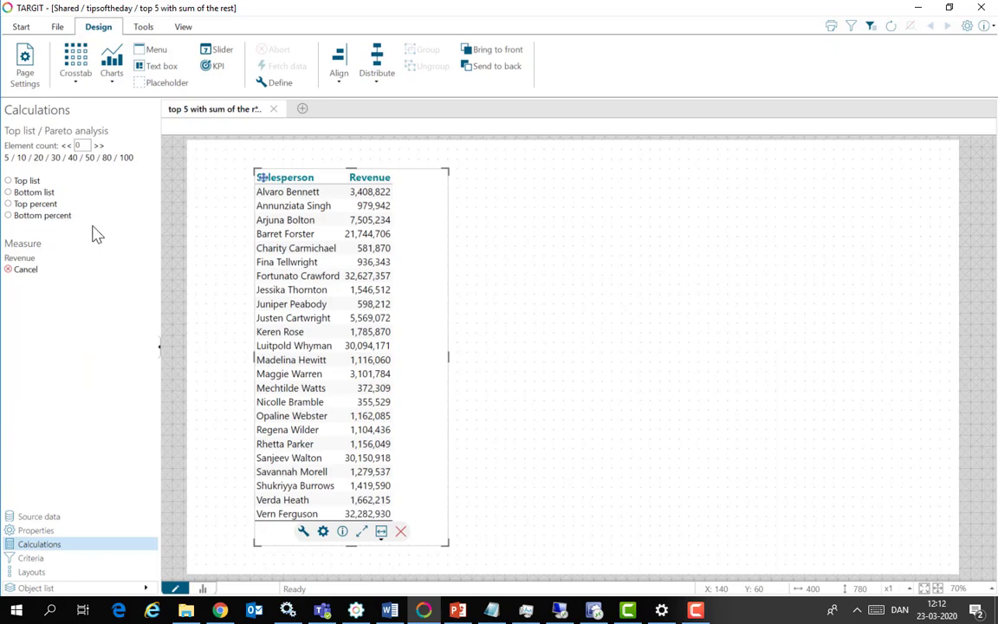
{"action": "left_click", "coordinate": [10, 180]}
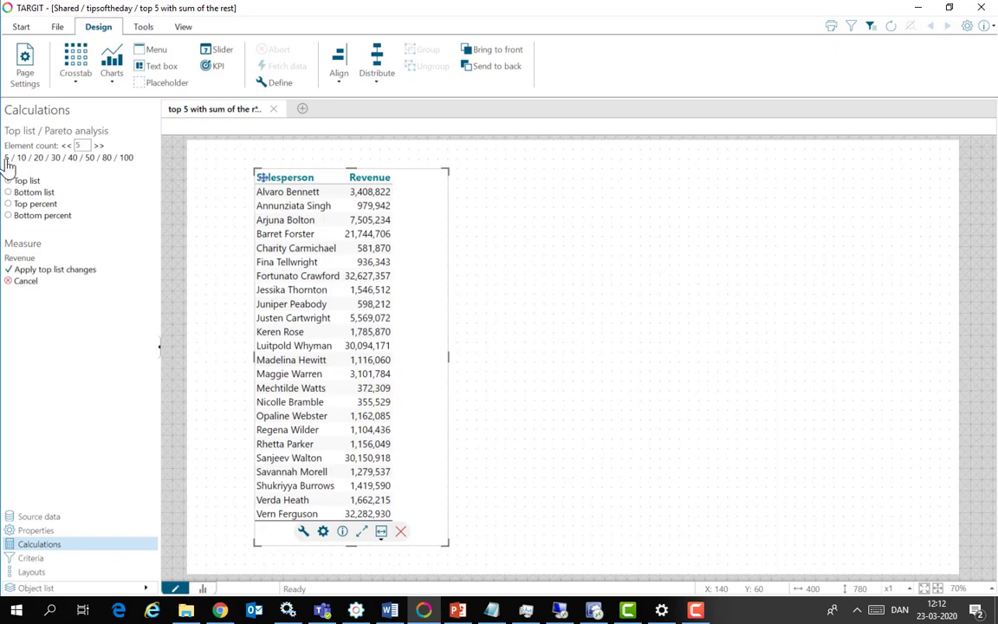
{"action": "left_click", "coordinate": [53, 270]}
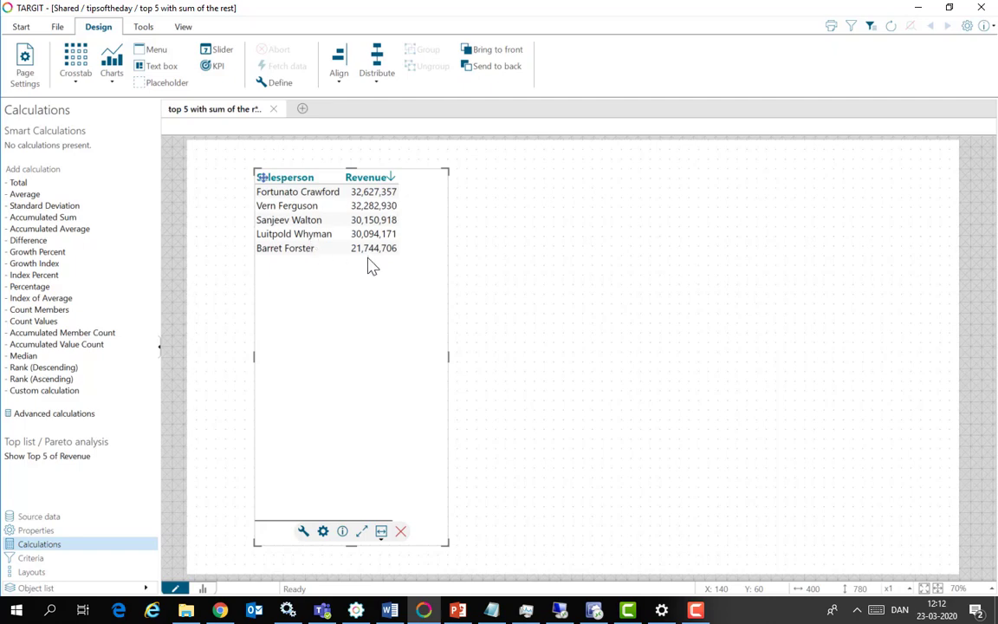
Remove the Top 5 of Revenue top list so every salesperson is listed again
{"action": "left_click", "coordinate": [74, 459]}
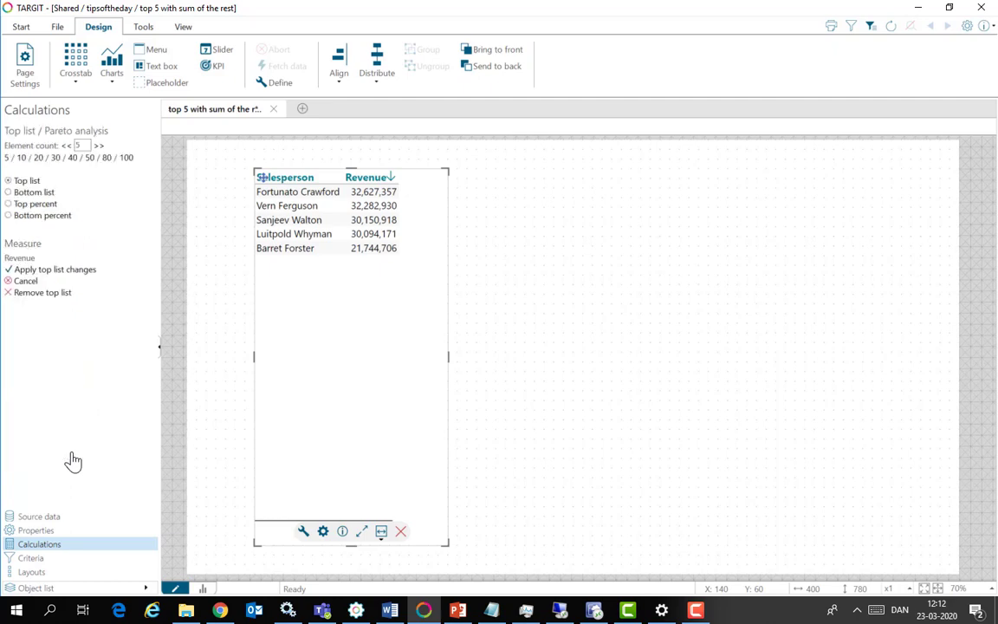
{"action": "left_click", "coordinate": [49, 293]}
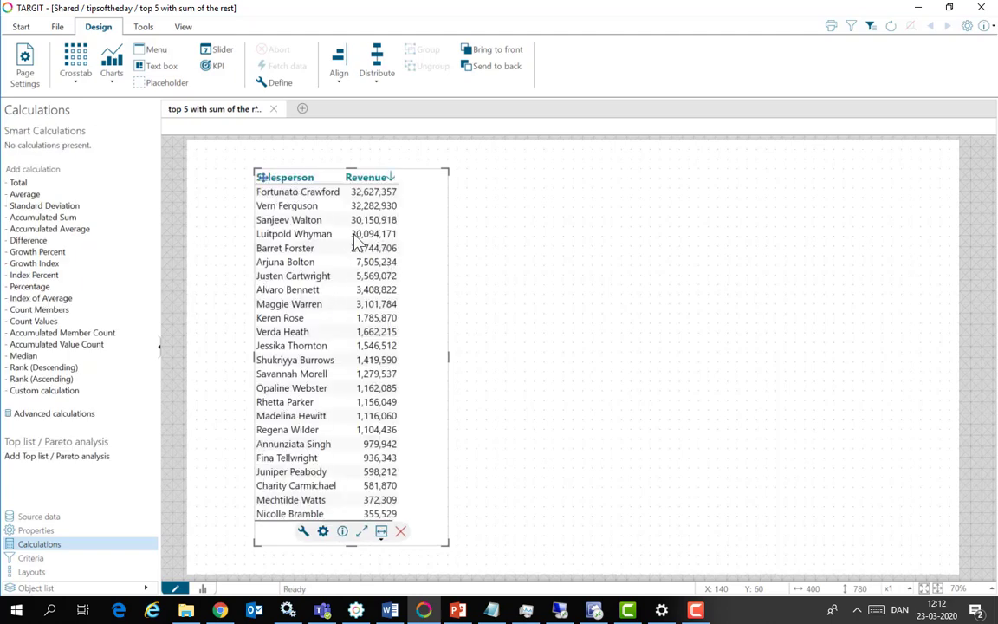
{"action": "left_click", "coordinate": [391, 179]}
Create a new Hide member visibility agent on Revenue from the crosstab's properties
{"action": "left_click", "coordinate": [67, 532]}
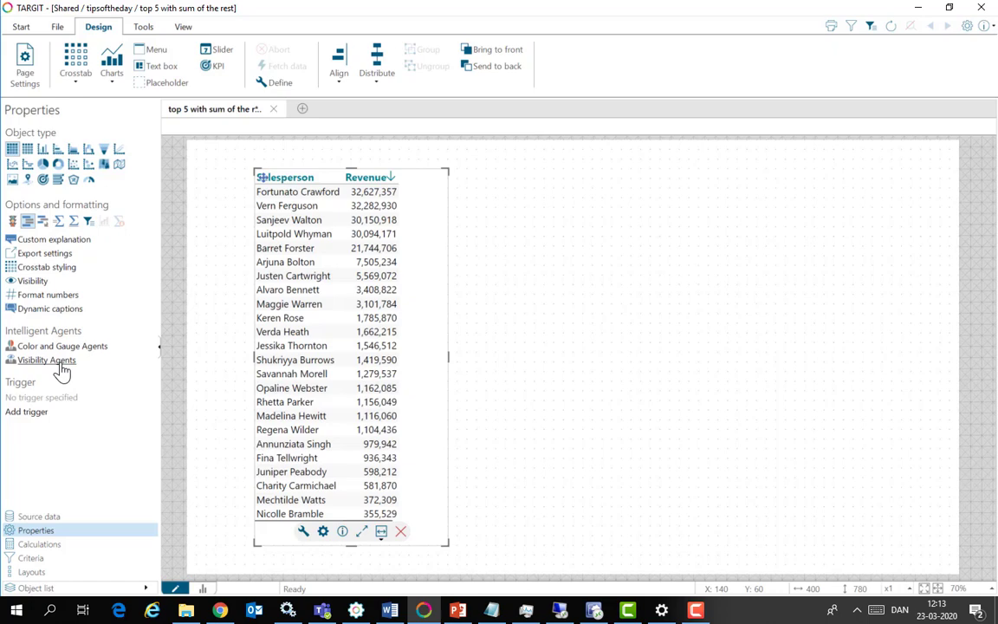
{"action": "left_click", "coordinate": [61, 360]}
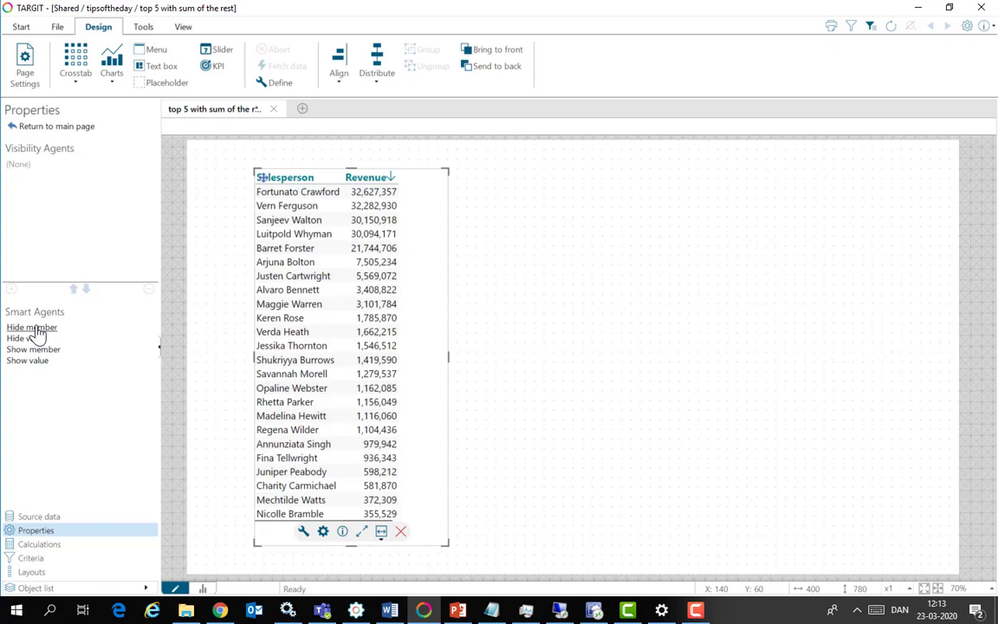
{"action": "left_click", "coordinate": [38, 334]}
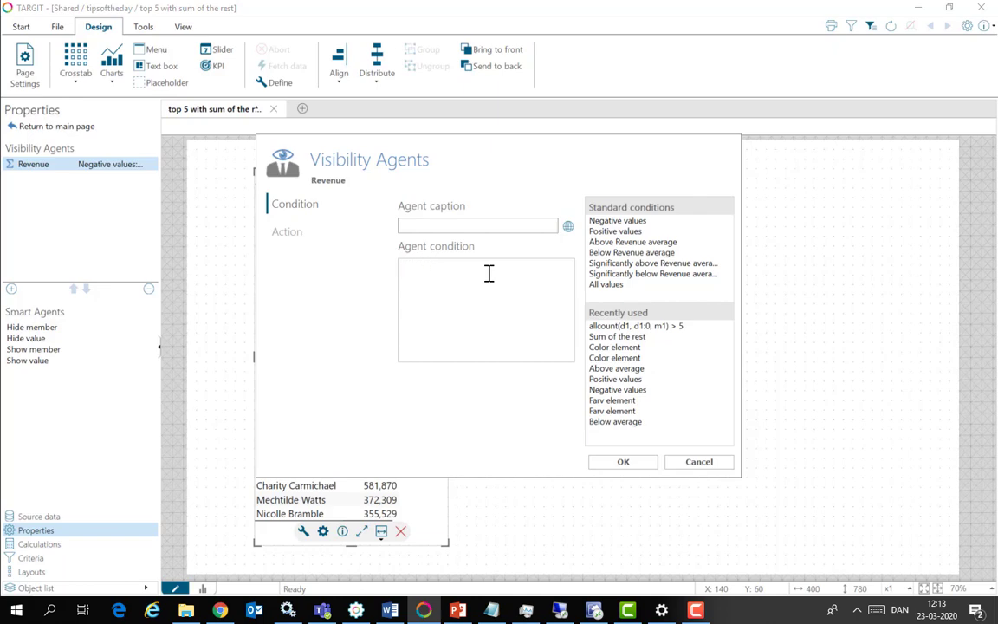
Select the allcount(d1,d1:0,m1)>5 condition line in Notepad
{"action": "left_click", "coordinate": [492, 612]}
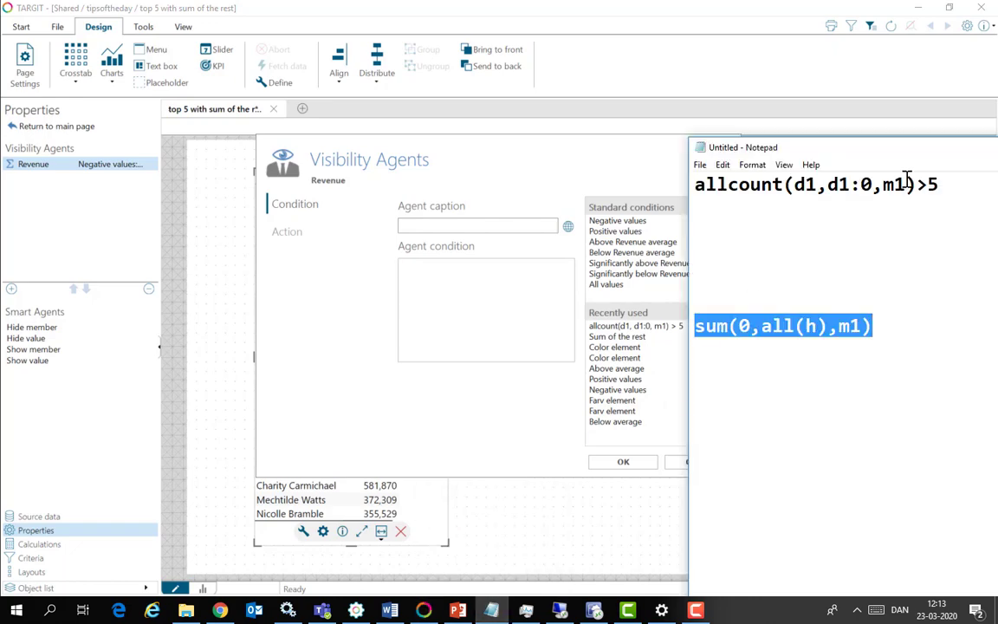
{"action": "left_click_drag", "start_coordinate": [942, 183], "coordinate": [679, 188]}
{"action": "key", "text": "ctrl+c"}
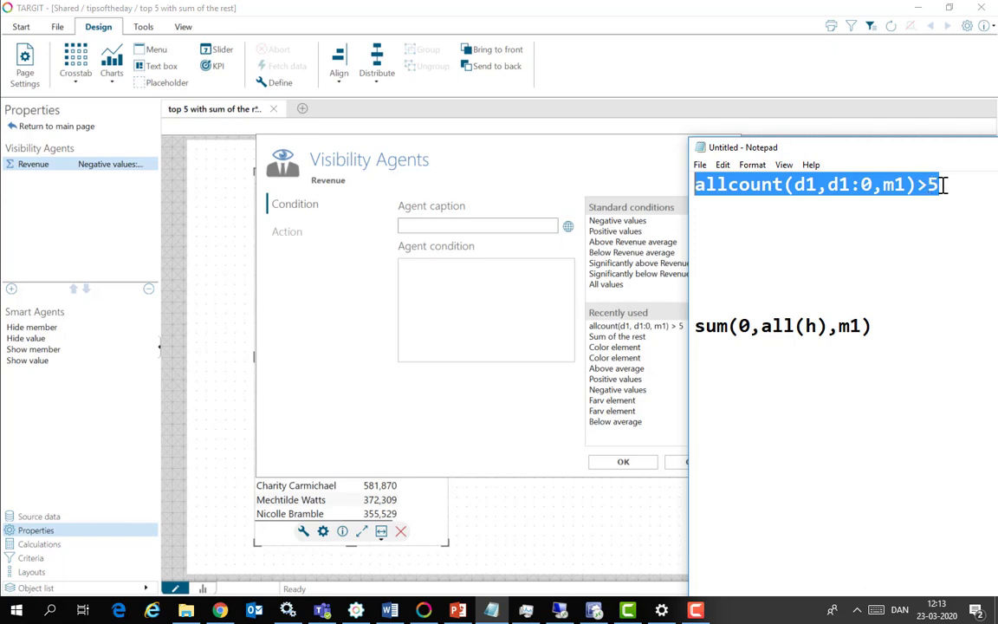
Set the agent condition to allcount(d1,d1:0,m1)>5 with the action to hide Salesperson members
{"action": "left_click", "coordinate": [432, 268]}
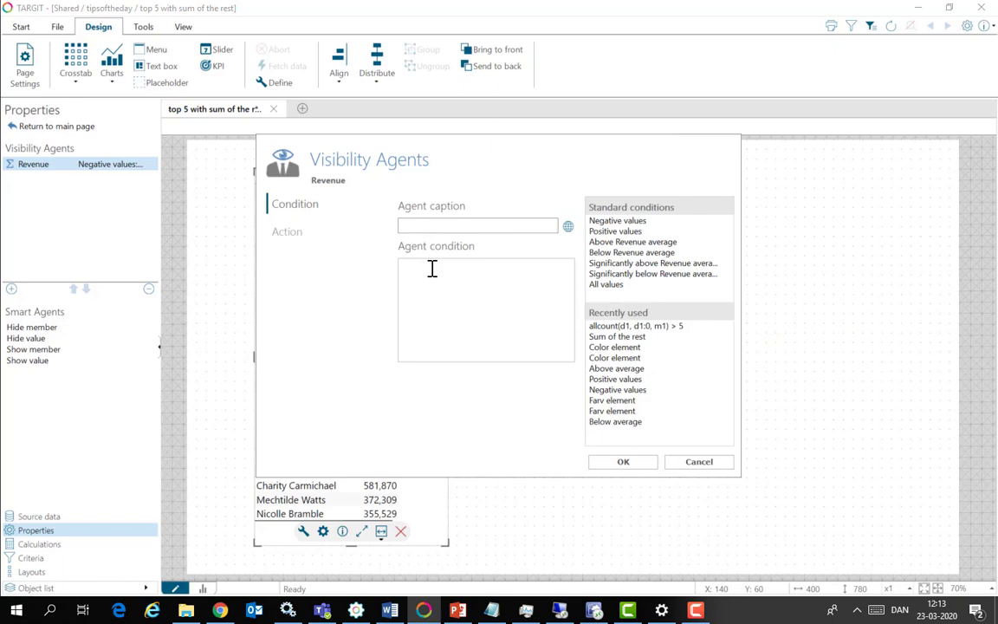
{"action": "key", "text": "ctrl+v"}
{"action": "left_click", "coordinate": [285, 236]}
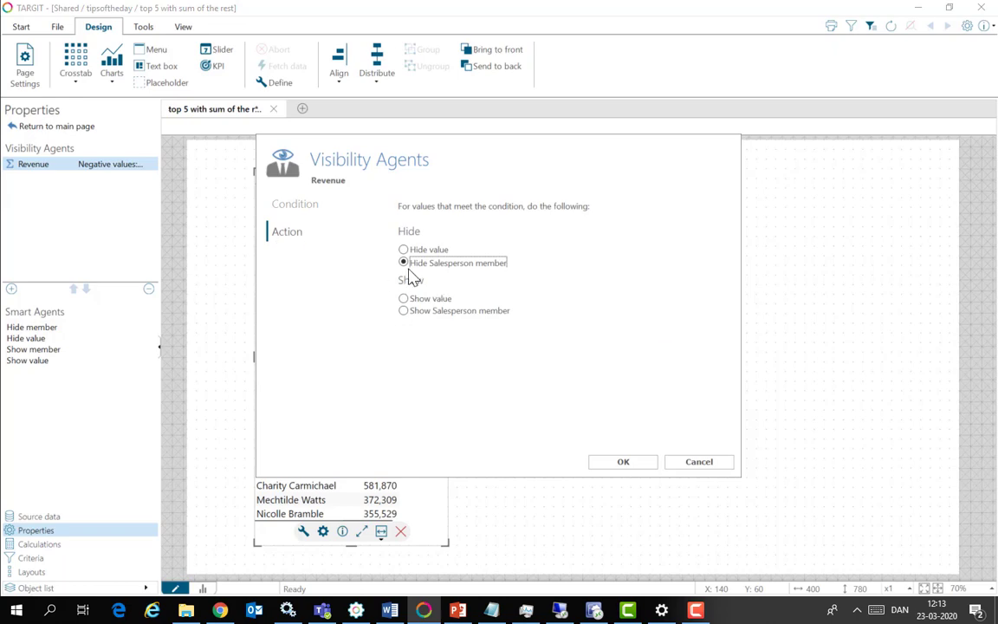
{"action": "left_click", "coordinate": [471, 263]}
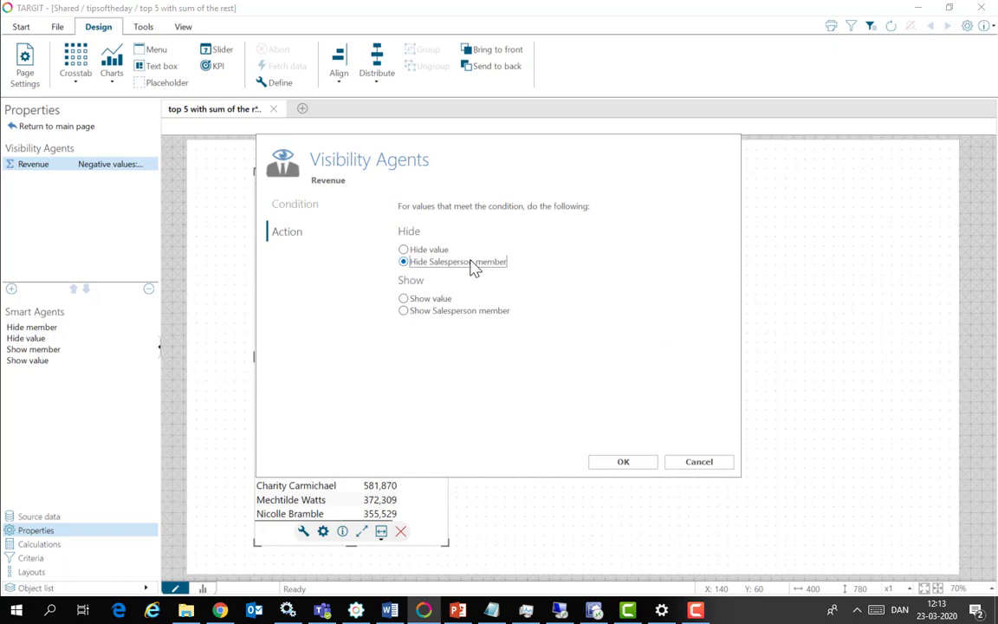
{"action": "left_click", "coordinate": [623, 462]}
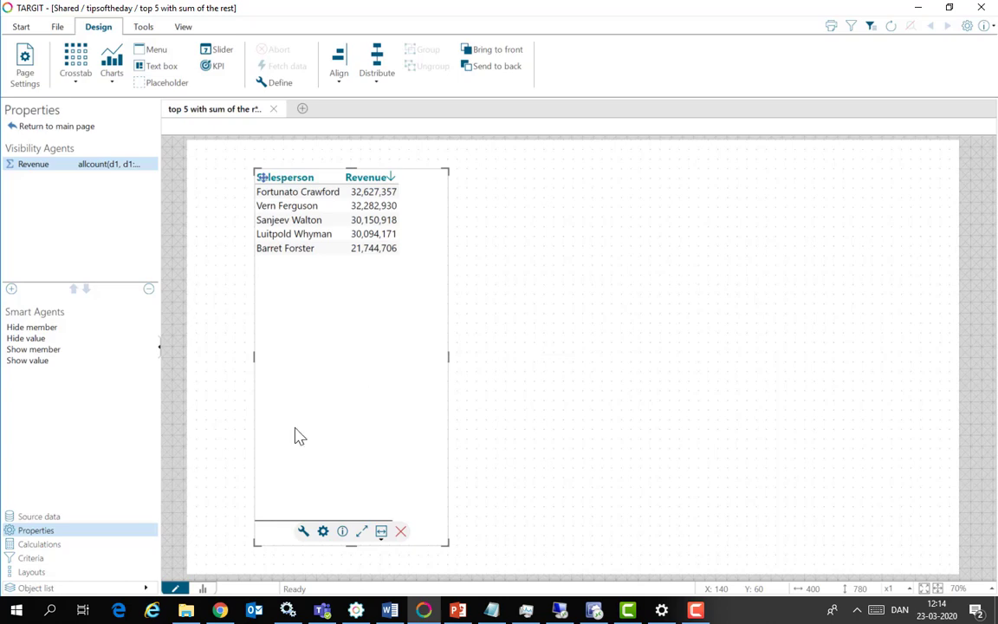
Add a custom single-row calculation and retitle it 'Sum of the rest'
{"action": "left_click", "coordinate": [43, 544]}
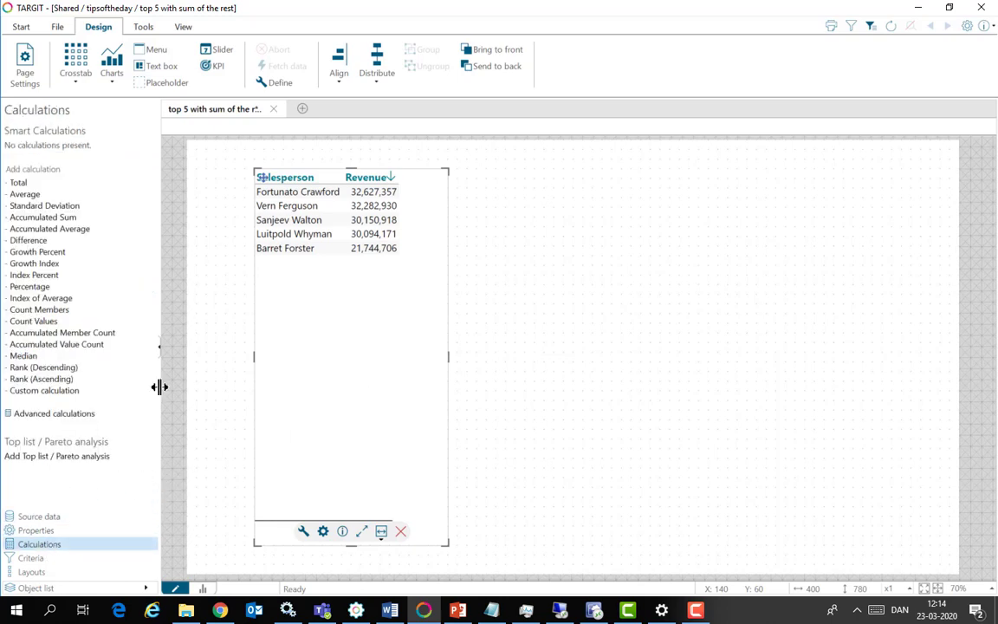
{"action": "left_click", "coordinate": [49, 392]}
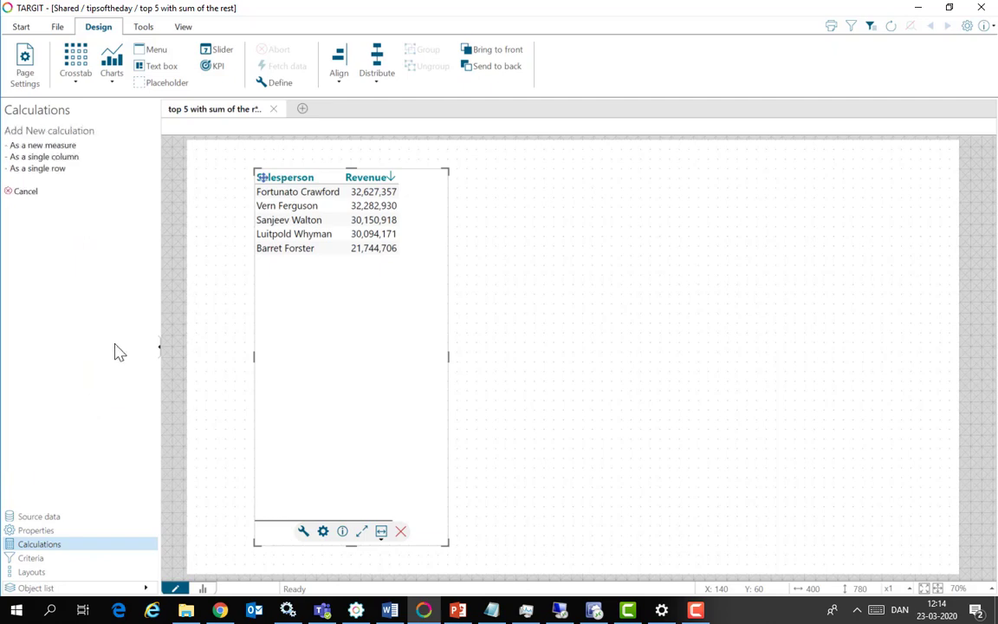
{"action": "left_click", "coordinate": [48, 172]}
{"action": "left_click", "coordinate": [64, 156]}
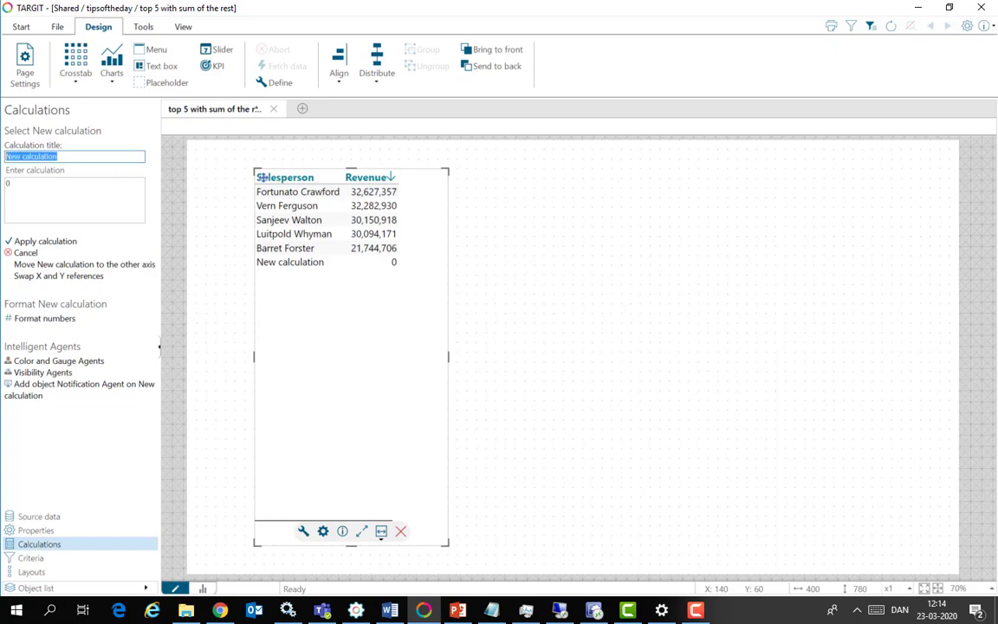
{"action": "type", "text": "Sum of the rest"}
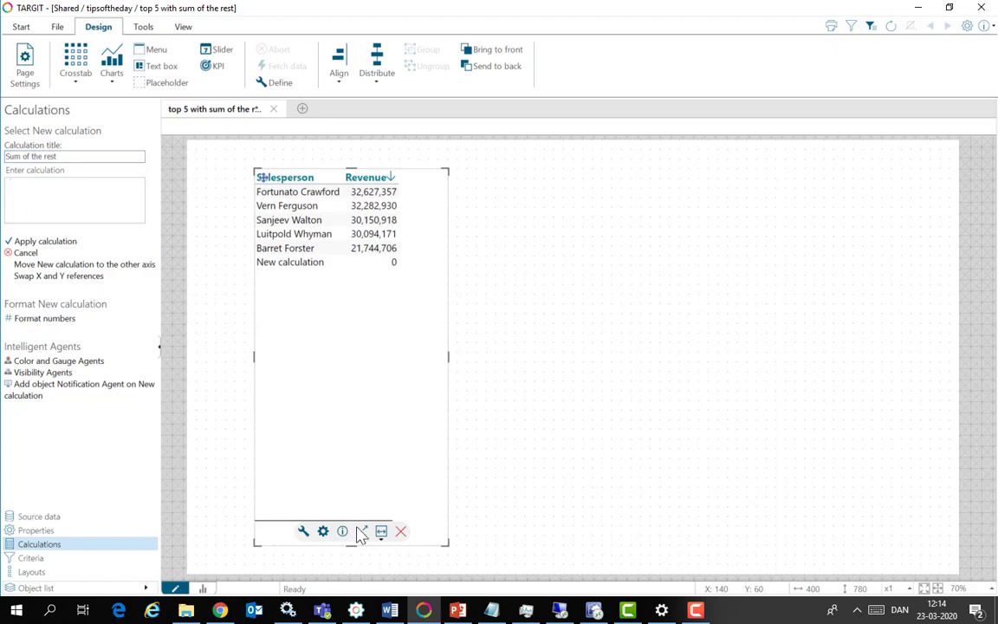
Copy the sum(0,all(h),m1) formula line from Notepad
{"action": "left_click", "coordinate": [491, 610]}
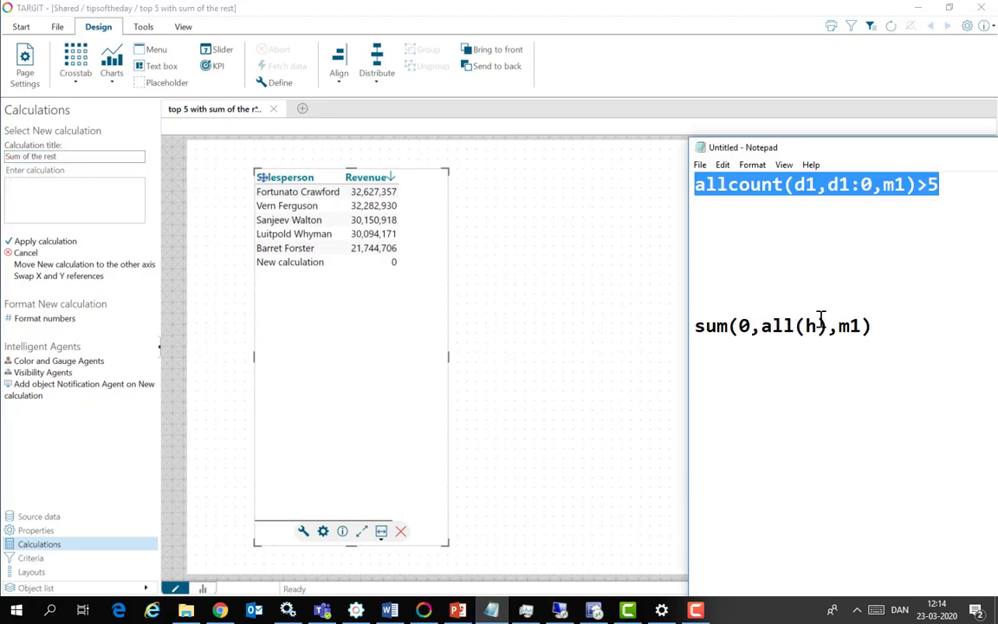
{"action": "left_click_drag", "start_coordinate": [875, 326], "coordinate": [685, 327]}
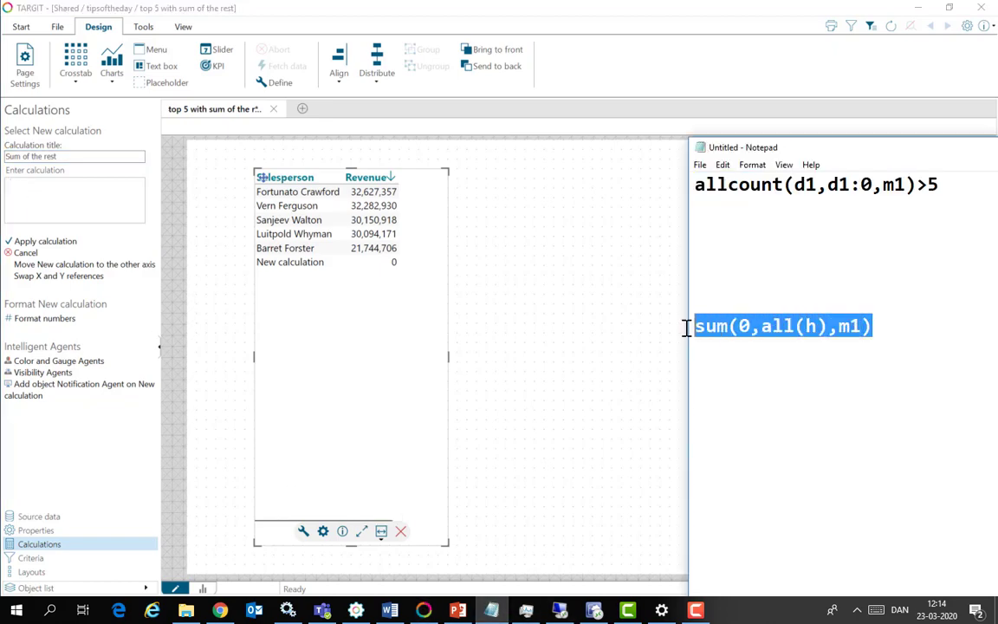
{"action": "right_click", "coordinate": [807, 324]}
{"action": "left_click", "coordinate": [736, 368]}
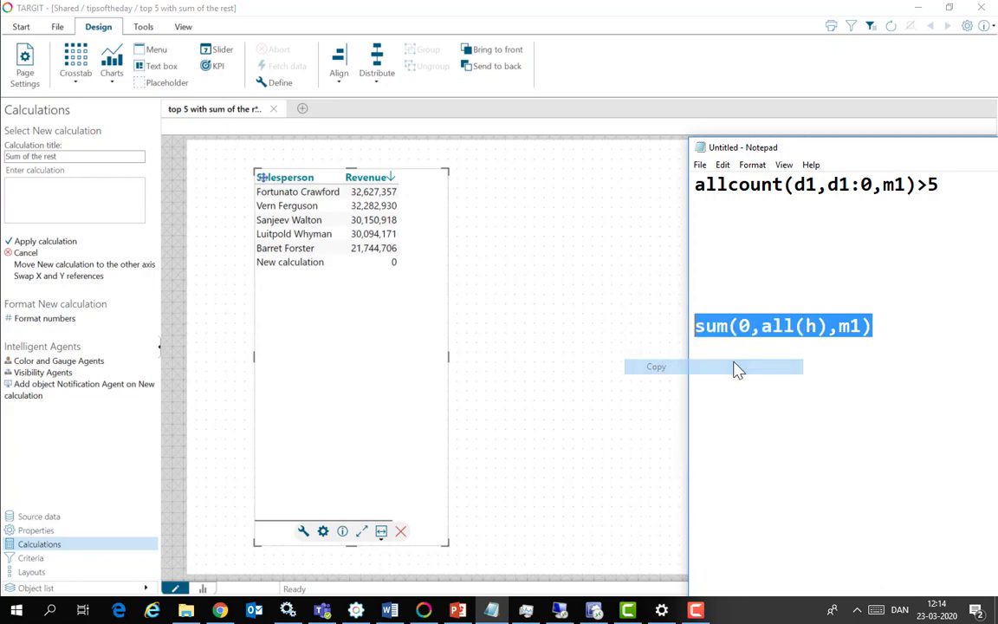
Apply sum(0,all(h),m1) as the calculation, giving a Sum of the rest of 35,641,472
{"action": "left_click", "coordinate": [101, 187]}
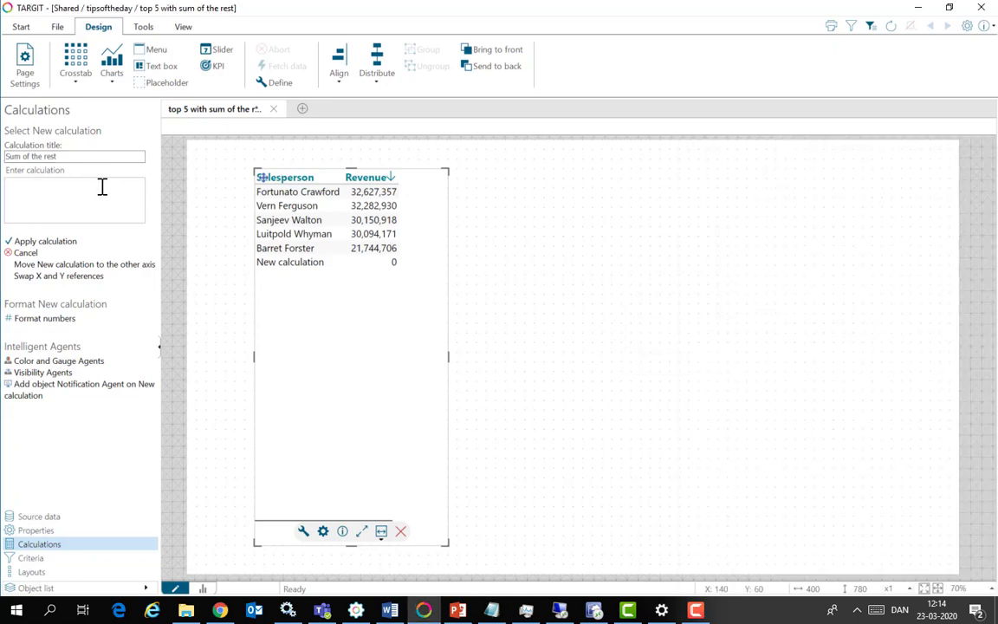
{"action": "key", "text": "ctrl+v"}
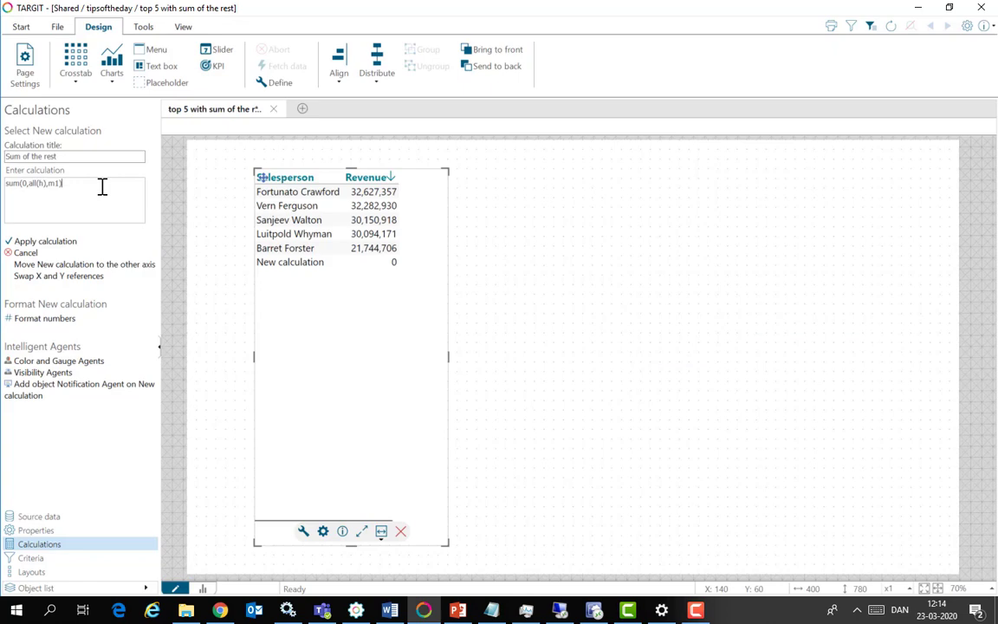
{"action": "left_click", "coordinate": [57, 244]}
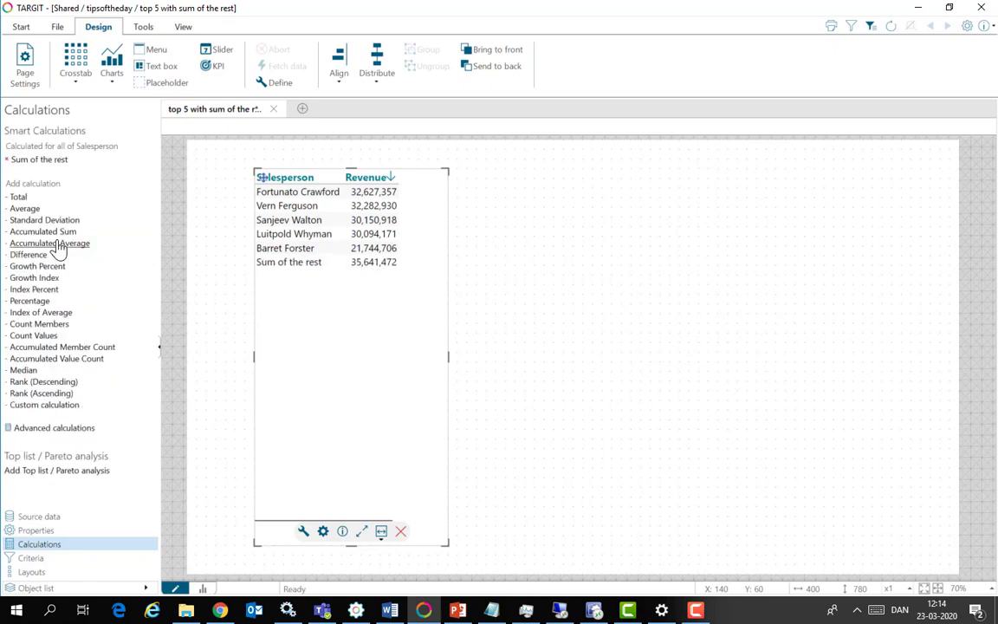